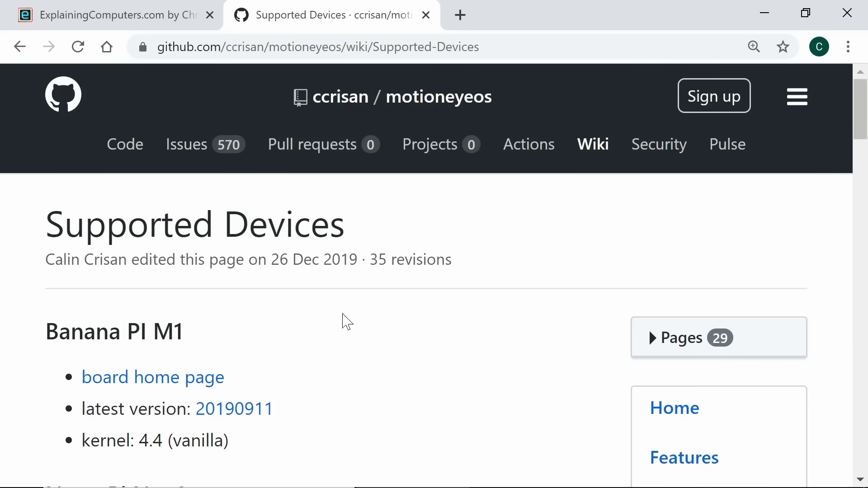
Step: Download the 20190911 Raspberry Pi motionEyeOS image from GitHub into the RaspberryPi folder
scroll(450, 402, down, 6)
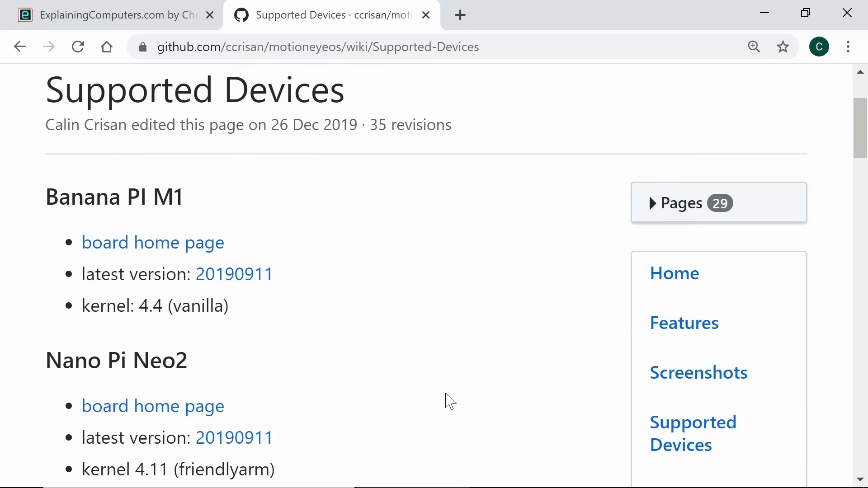
scroll(450, 401, down, 15)
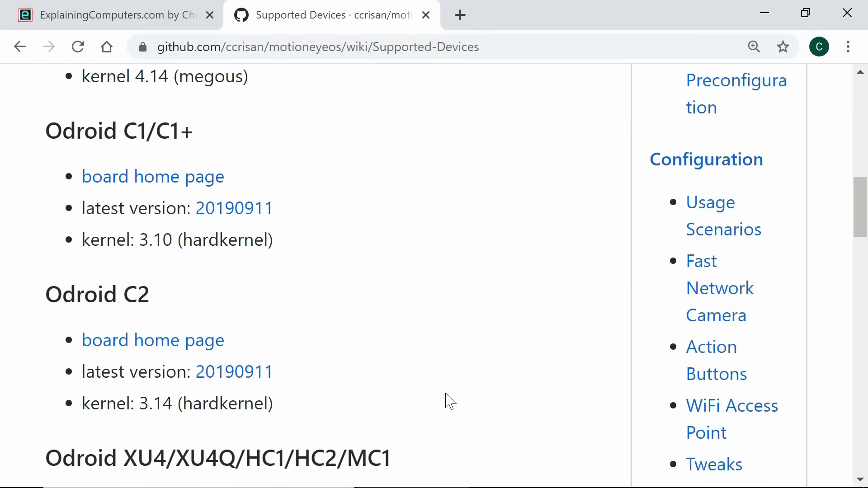
scroll(449, 401, down, 6)
scroll(450, 402, up, 1)
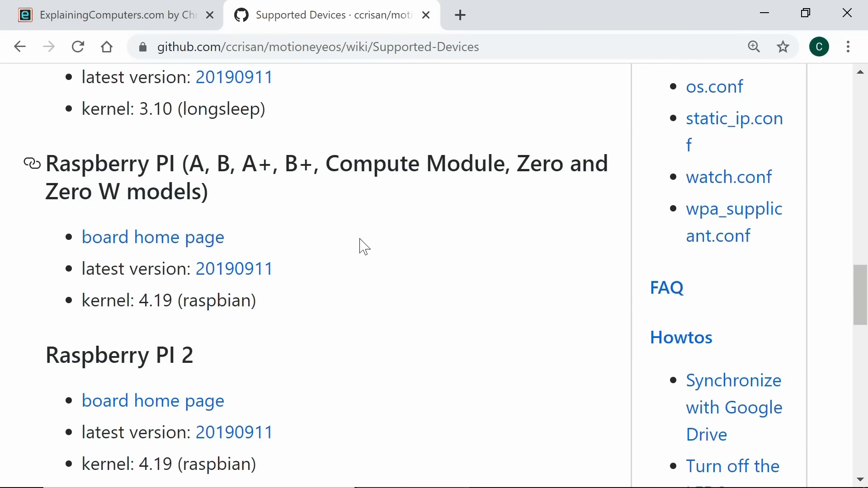
scroll(391, 378, down, 6)
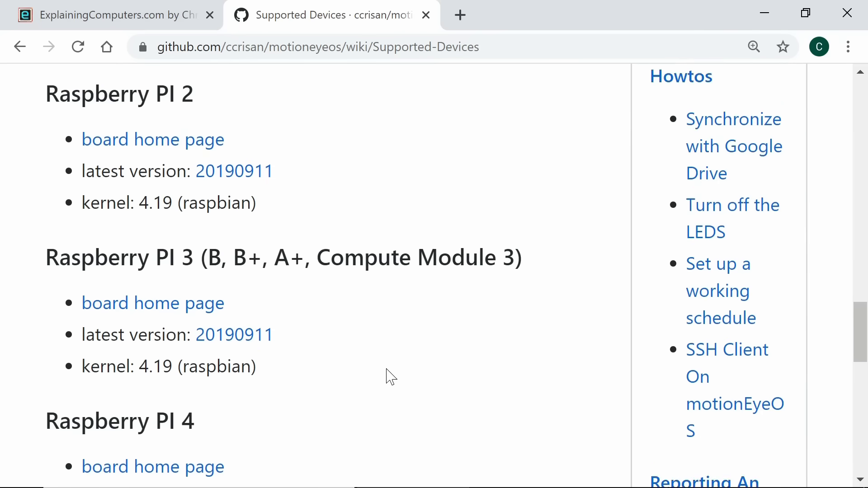
scroll(391, 377, up, 6)
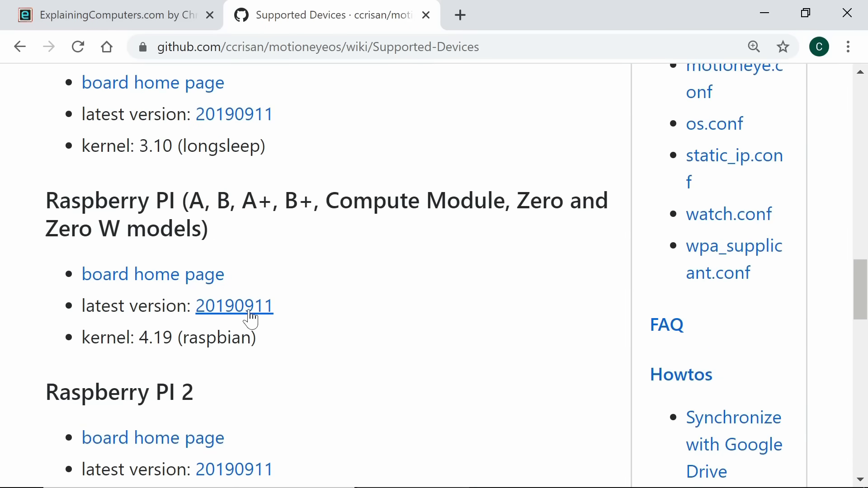
click(243, 310)
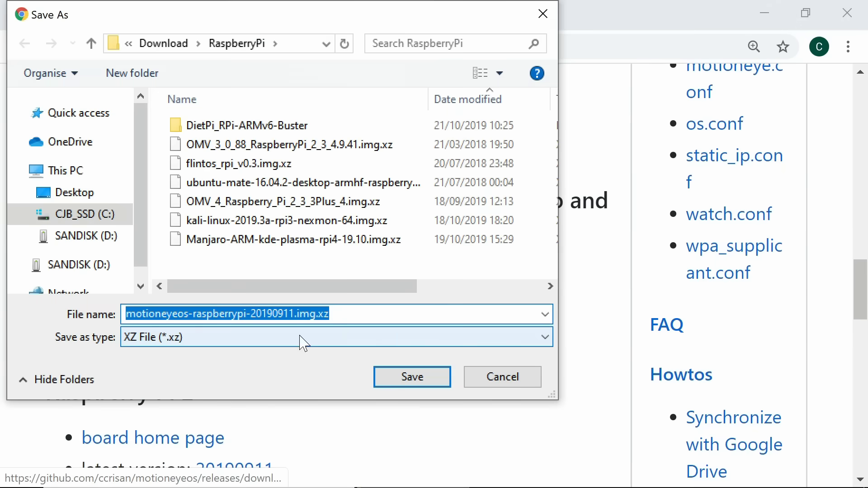
click(413, 382)
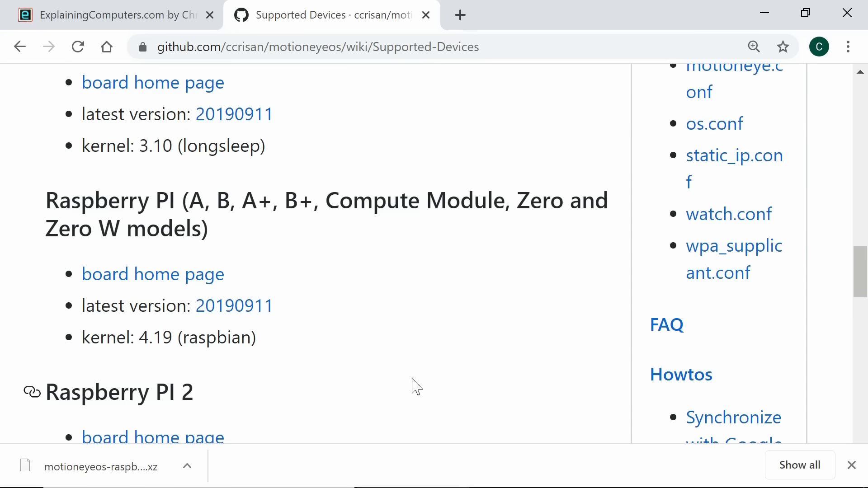
click(762, 16)
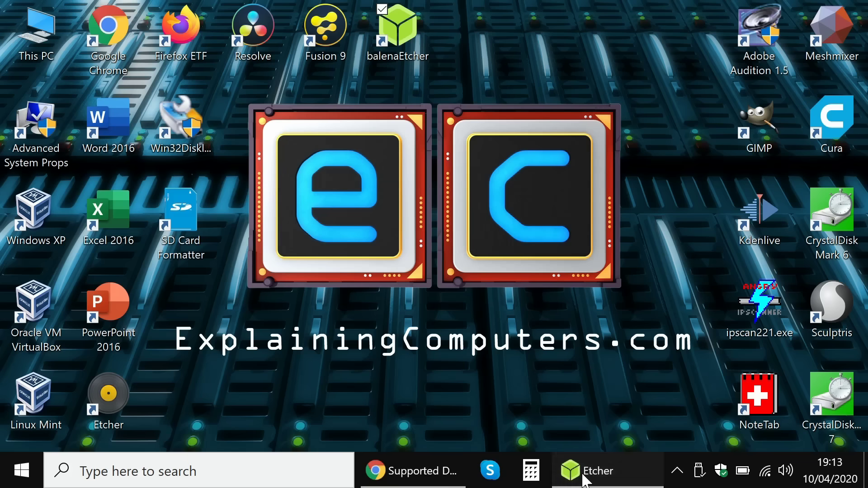
Step: Load motioneyeos-raspberrypi-20190911.img.xz as Etcher's source image, sorting files by date modified
click(584, 475)
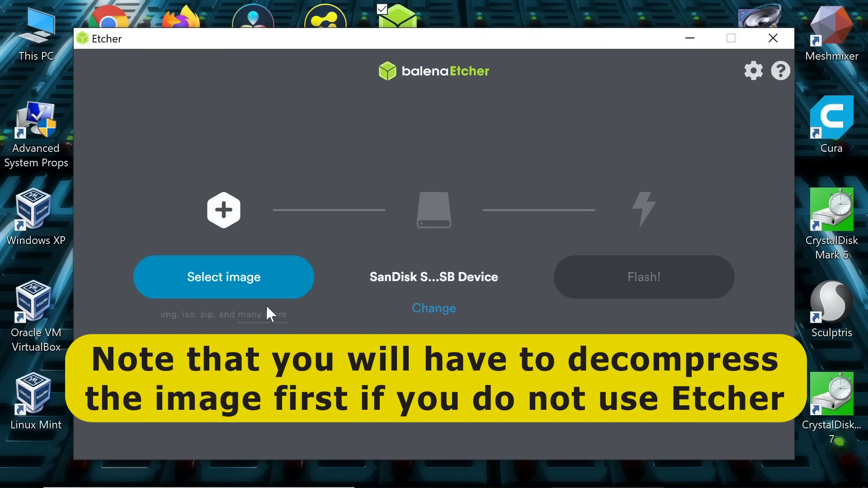
click(236, 282)
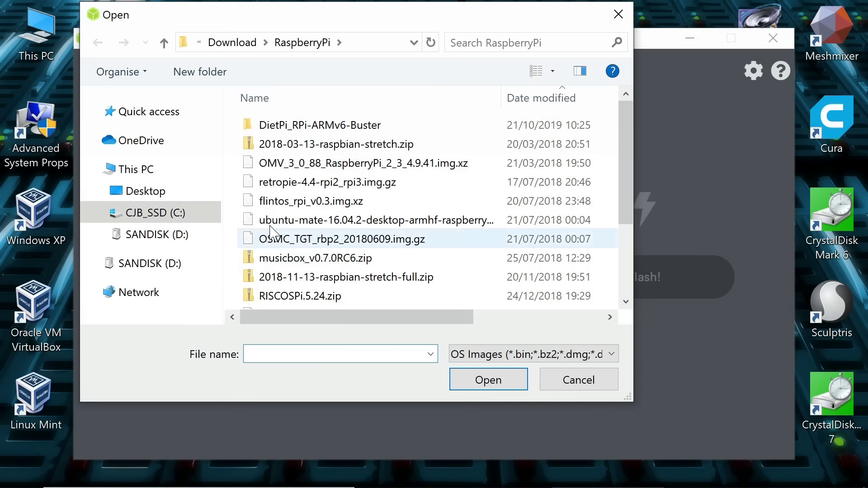
click(520, 99)
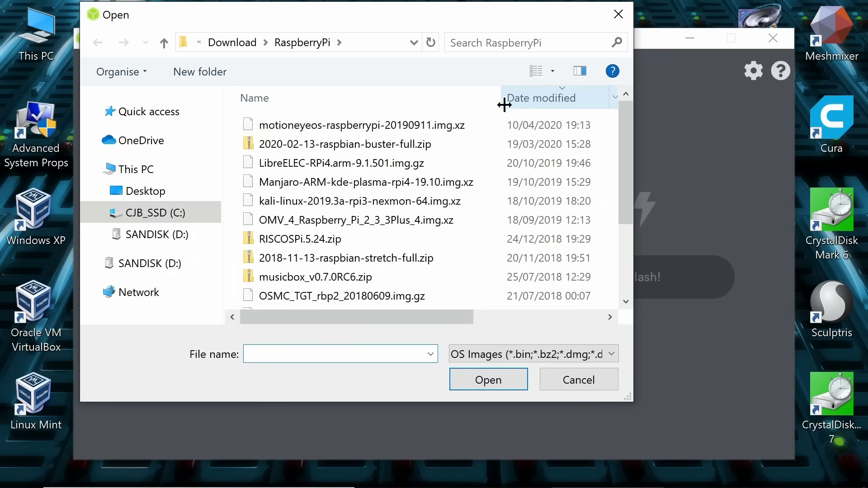
click(378, 126)
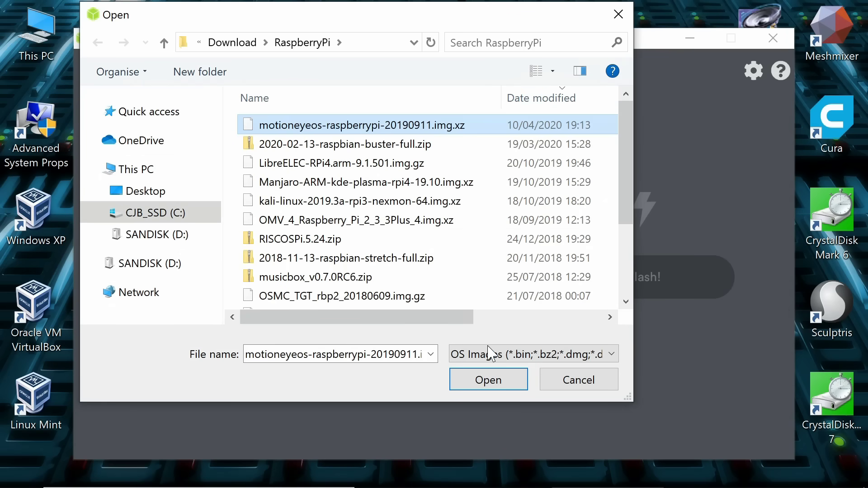
click(489, 381)
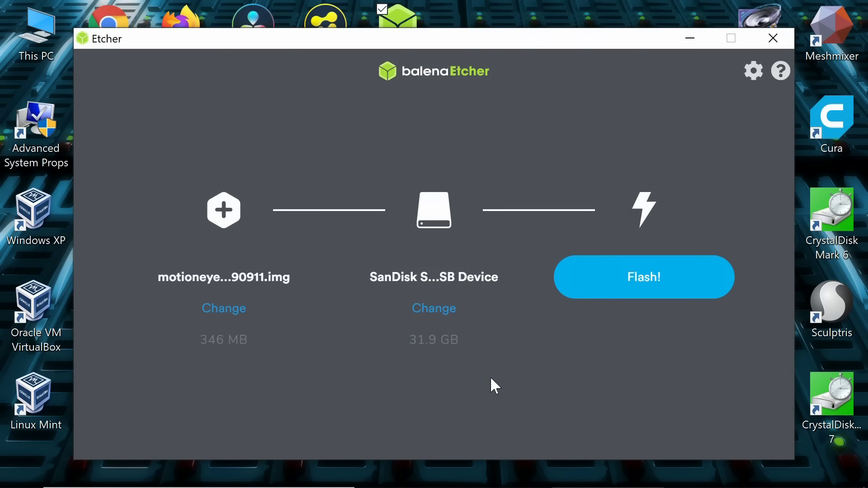
click(444, 311)
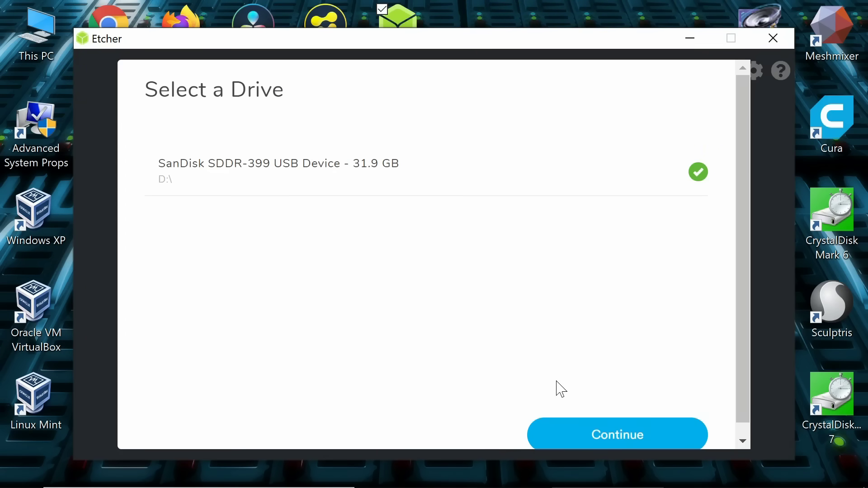
Step: Flash the image to the SanDisk drive, approve UAC, cancel formatting E:, then close Etcher
click(611, 436)
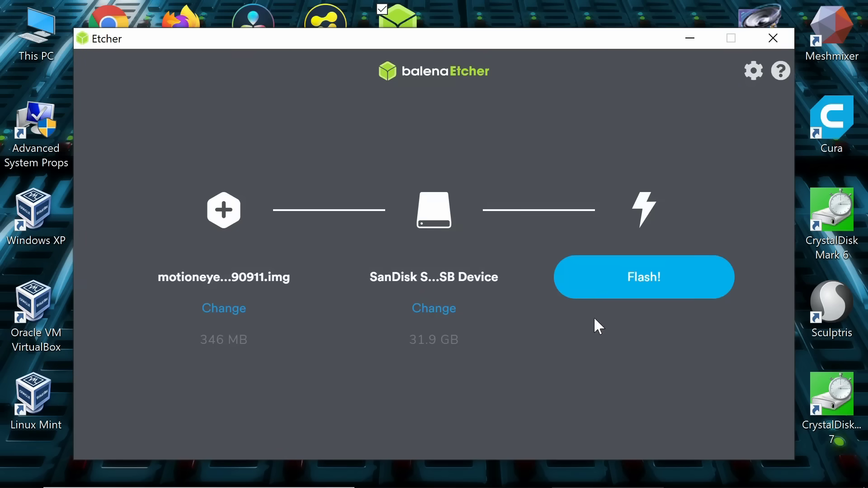
click(641, 282)
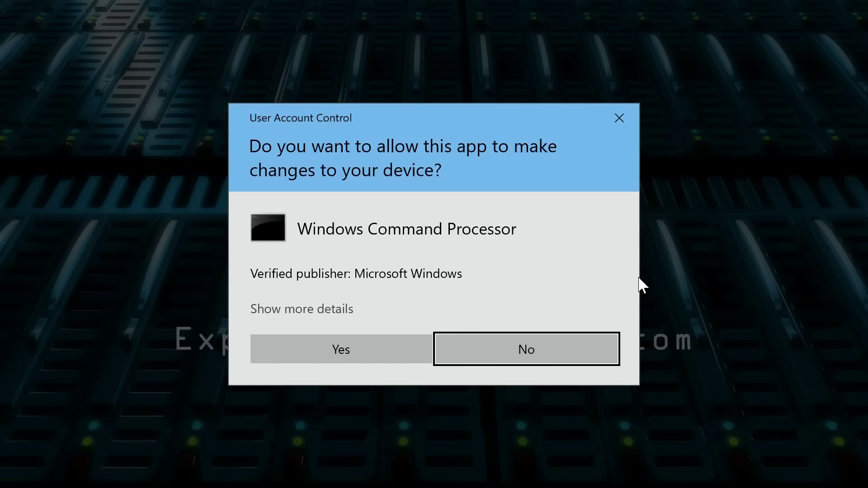
click(349, 359)
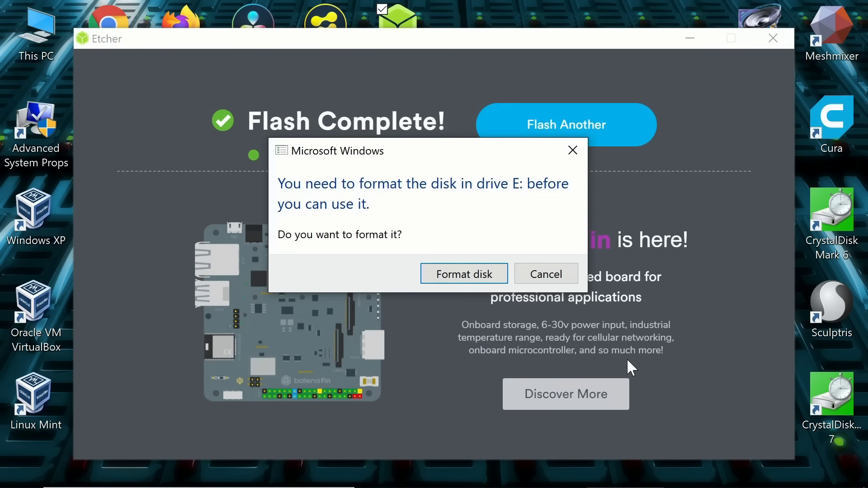
click(550, 271)
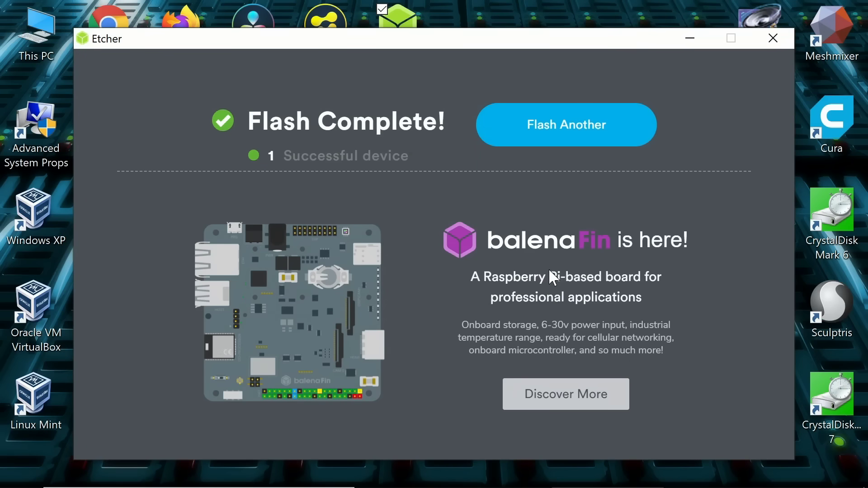
click(773, 38)
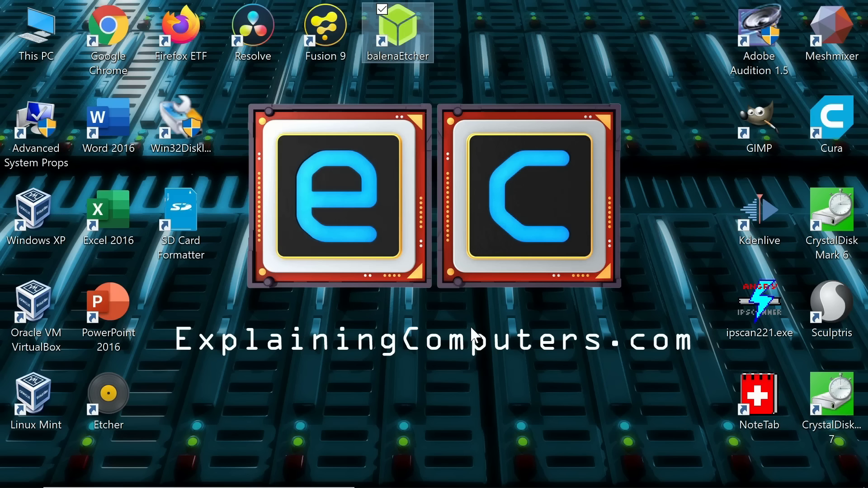
Step: Open USB Drive (D:) from This PC, cancelling the prompt to format drive E:
double_click(46, 42)
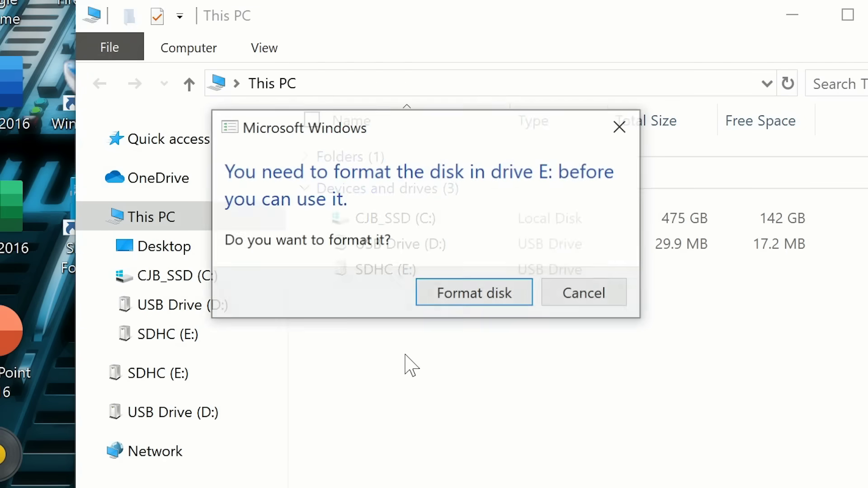
click(582, 296)
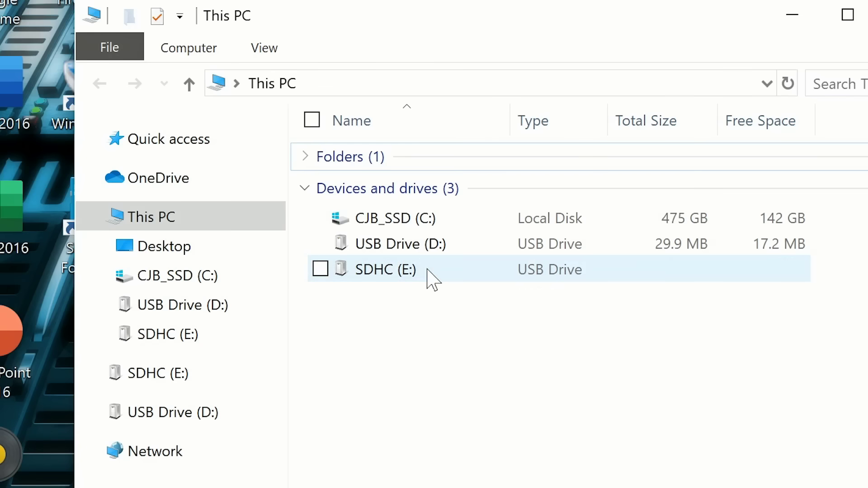
double_click(445, 244)
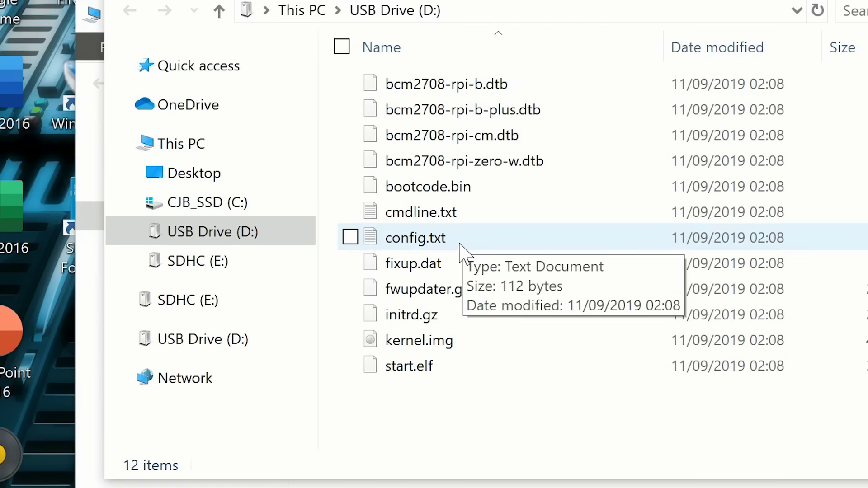
Step: Create a new text document on D: renamed wpa_supplicant.conf, accepting the extension change
right_click(461, 408)
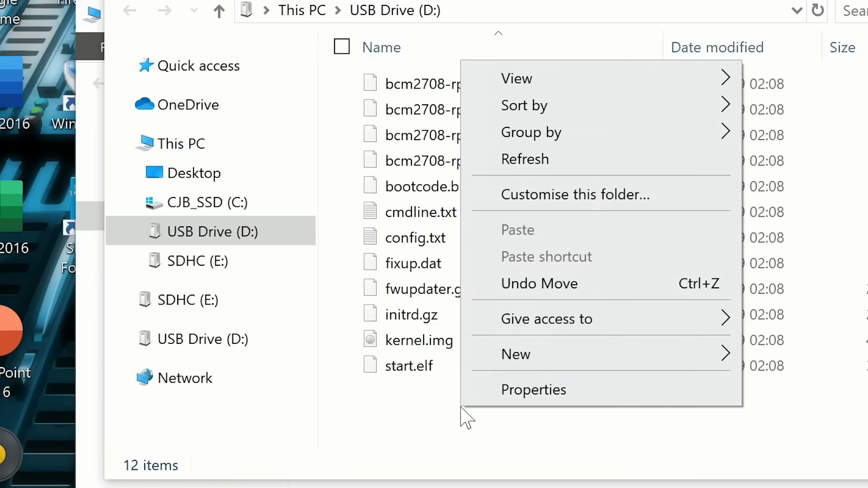
mouse_move(557, 356)
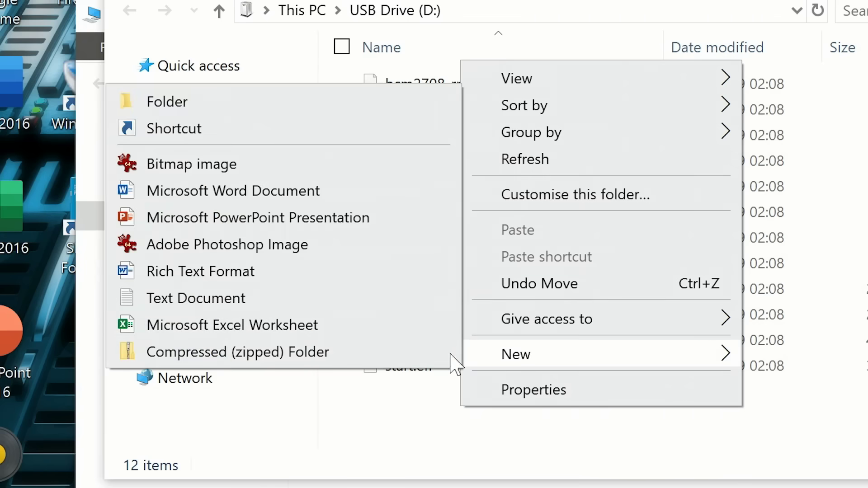
click(269, 298)
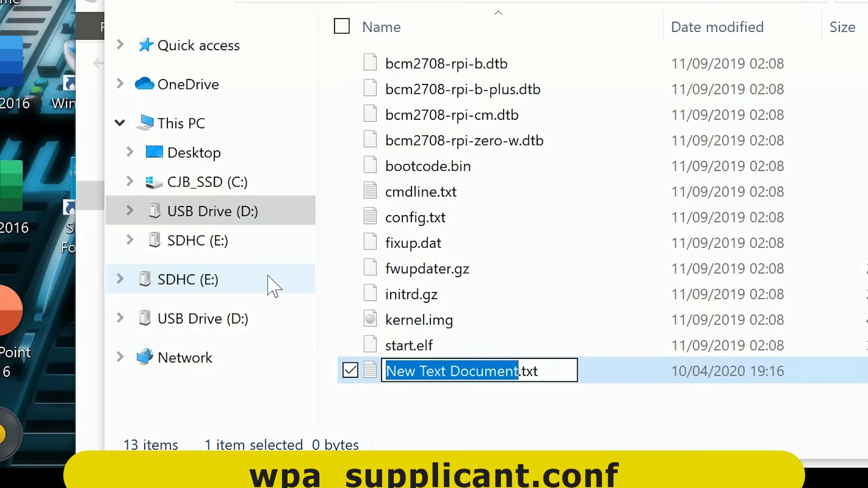
text(wpa_supplica)
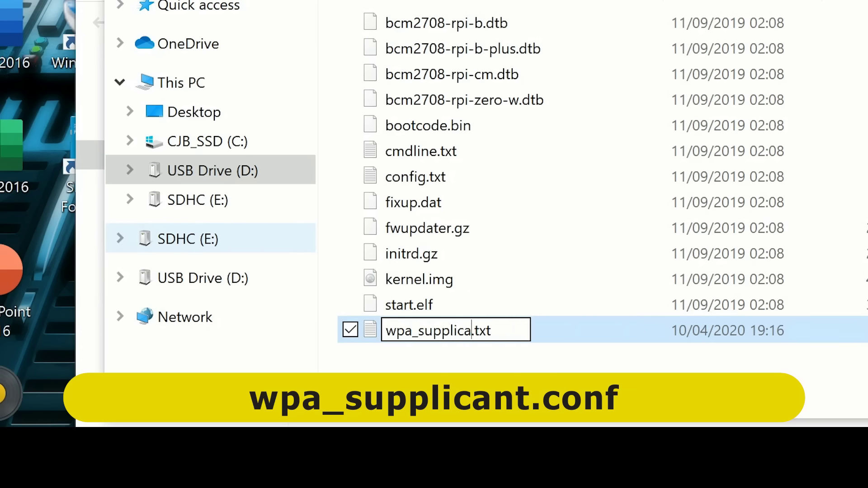
text(nt)
key(BackSpace)
key(BackSpace)
key(BackSpace)
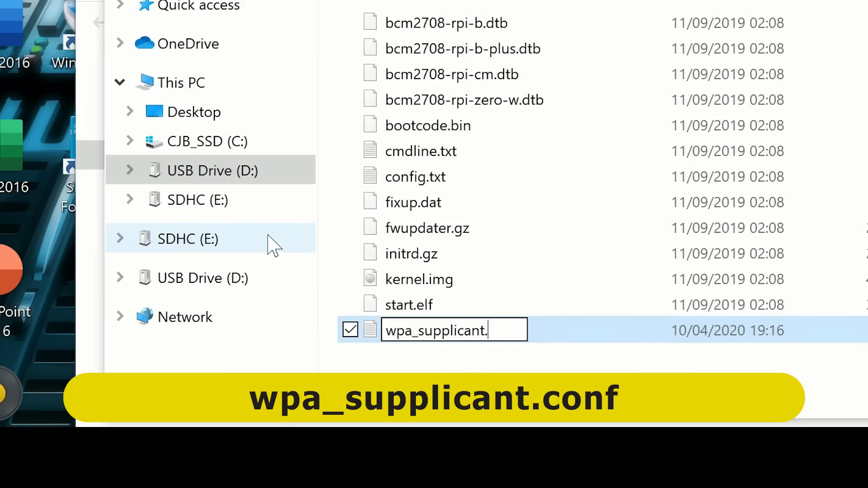
text(conf)
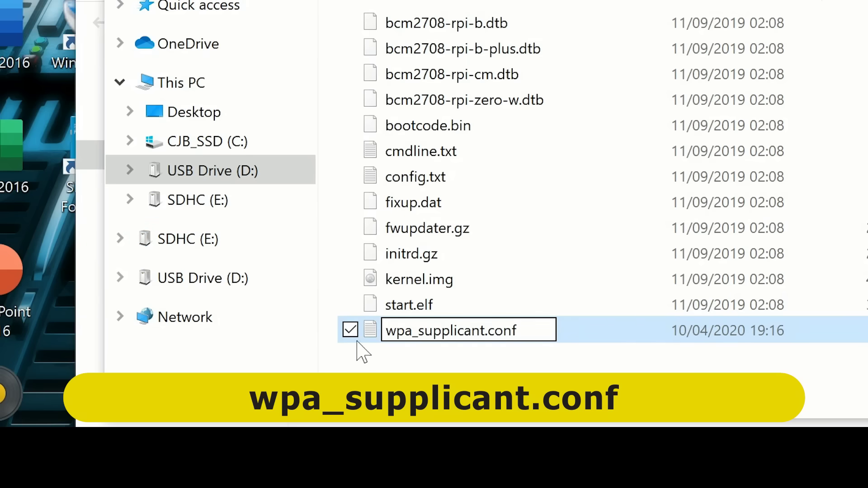
key(Return)
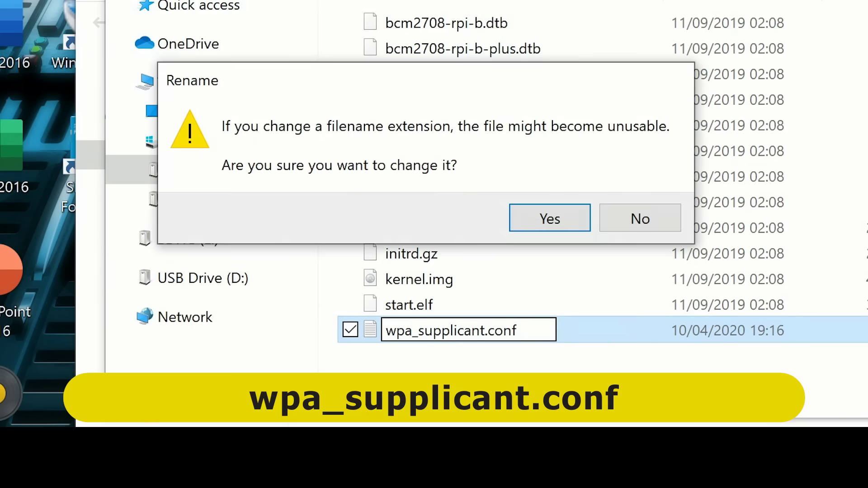
click(551, 220)
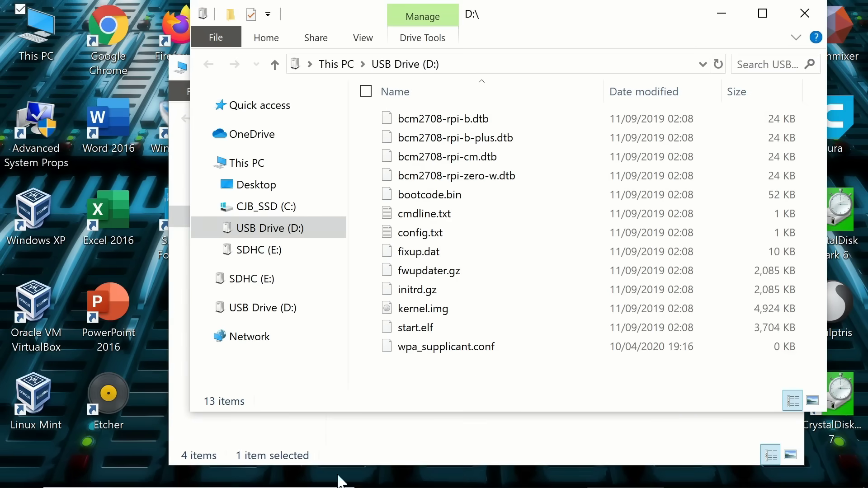
Step: Launch Notepad from the Windows search
mouse_move(275, 480)
click(244, 470)
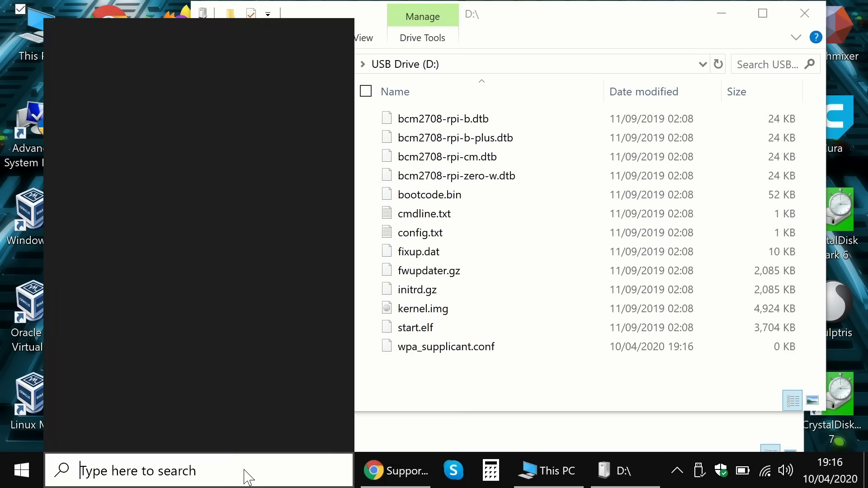
text(note)
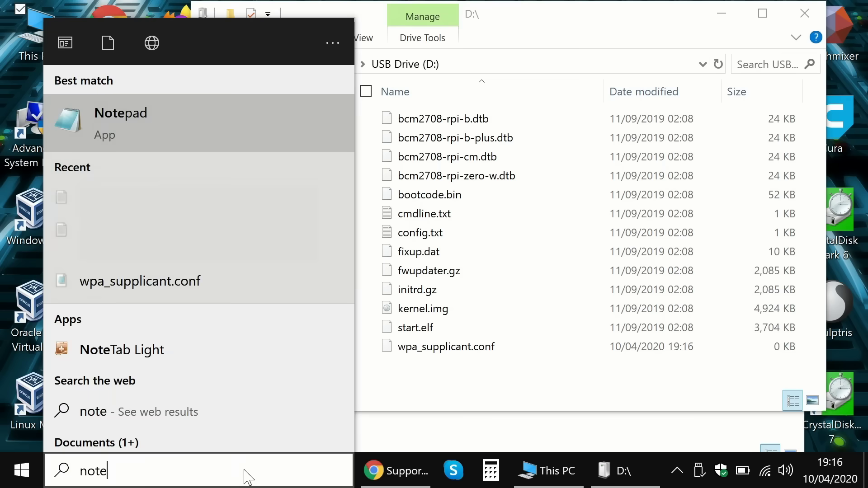
click(108, 135)
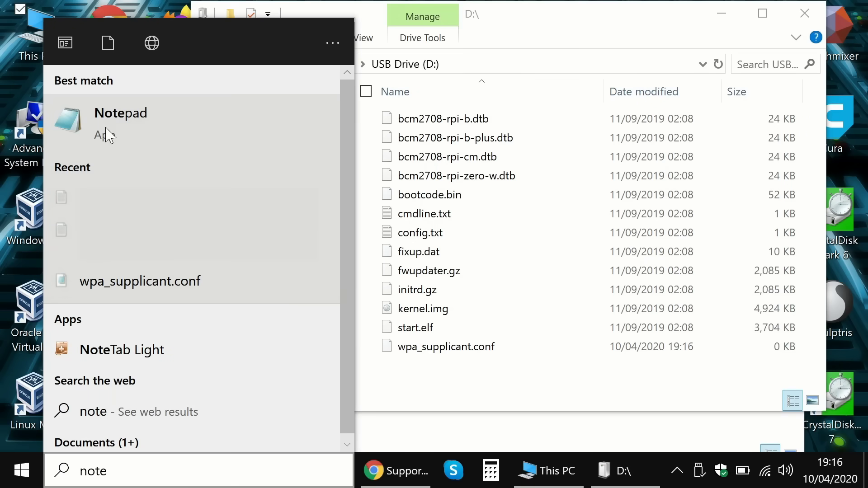
Step: Open wpa_supplicant.conf from USB Drive (D:) using the All Files filter
click(70, 64)
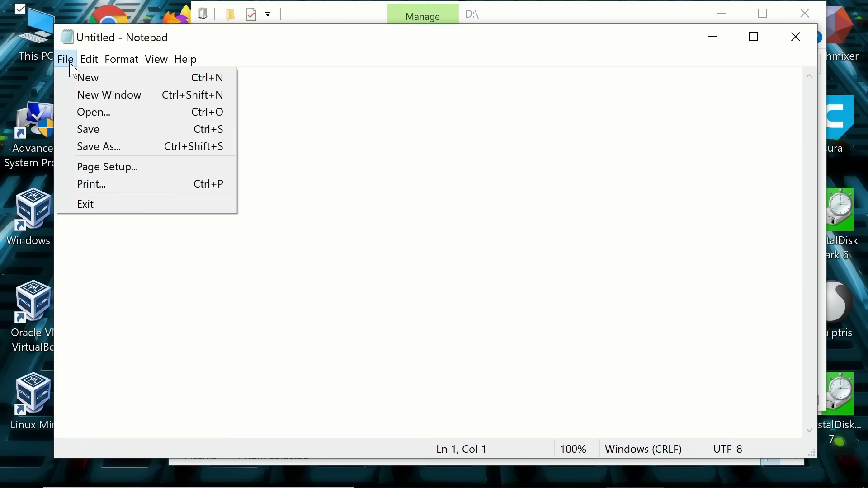
click(102, 112)
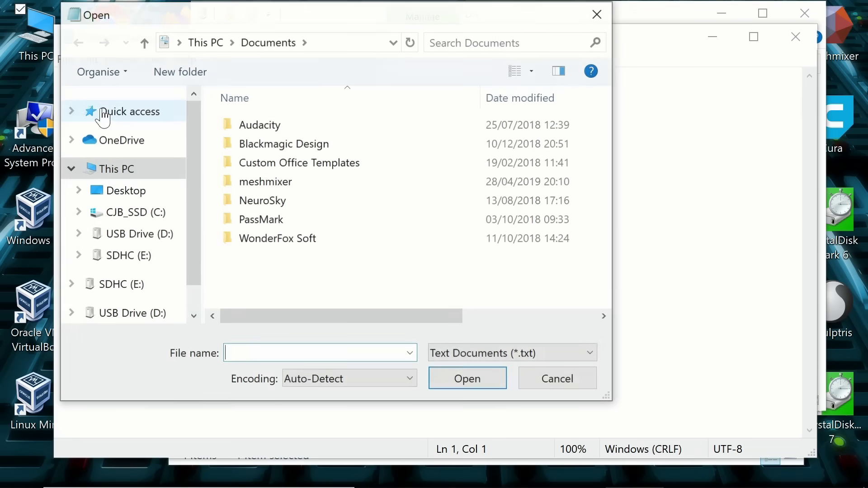
click(143, 234)
click(482, 360)
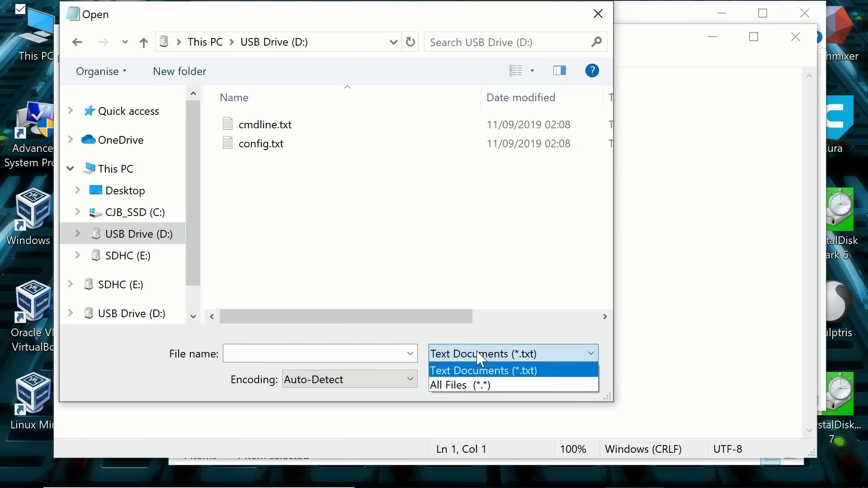
click(480, 396)
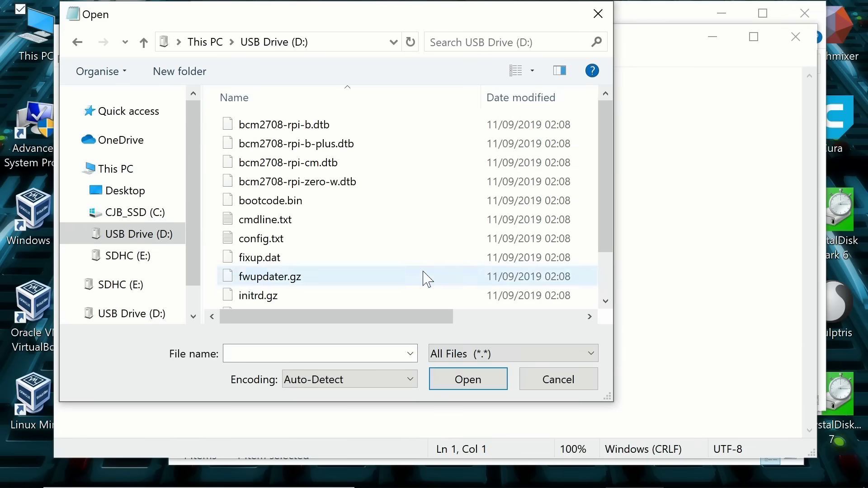
scroll(422, 277, down, 1)
click(375, 298)
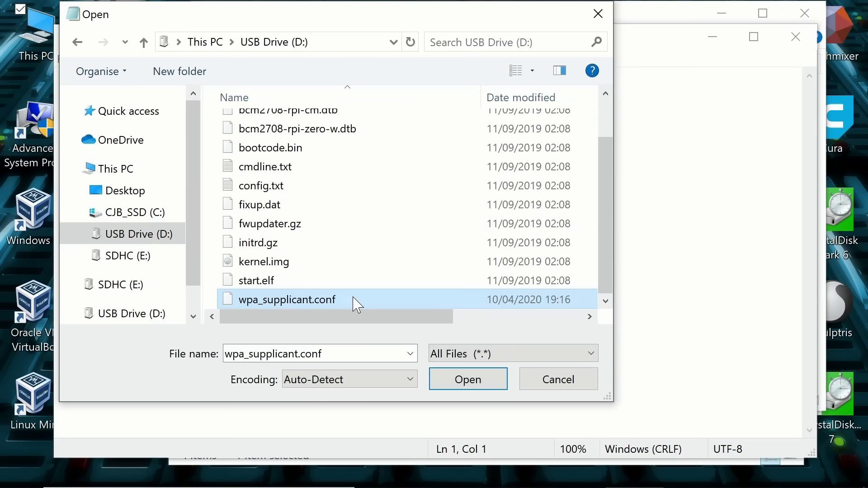
click(472, 379)
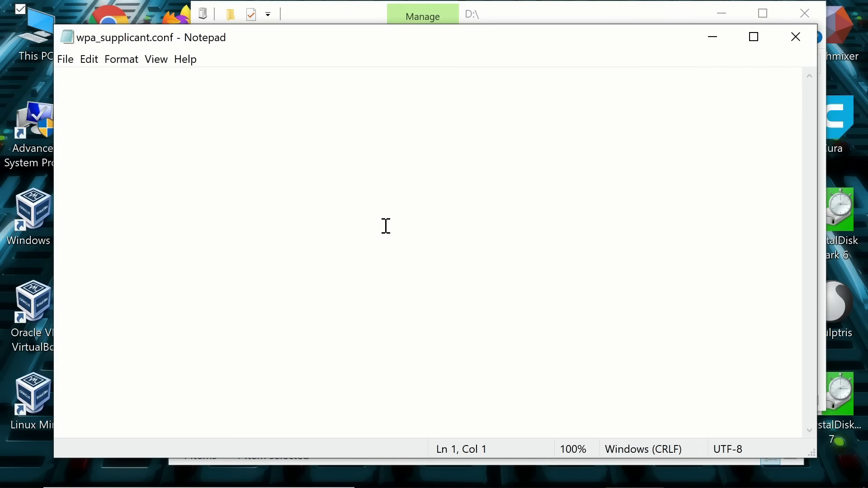
Step: Go to the Wifi Preconfiguration wiki page in Chrome and dismiss the downloads bar
key(alt+Tab)
key(alt+Tab)
key(alt+Tab)
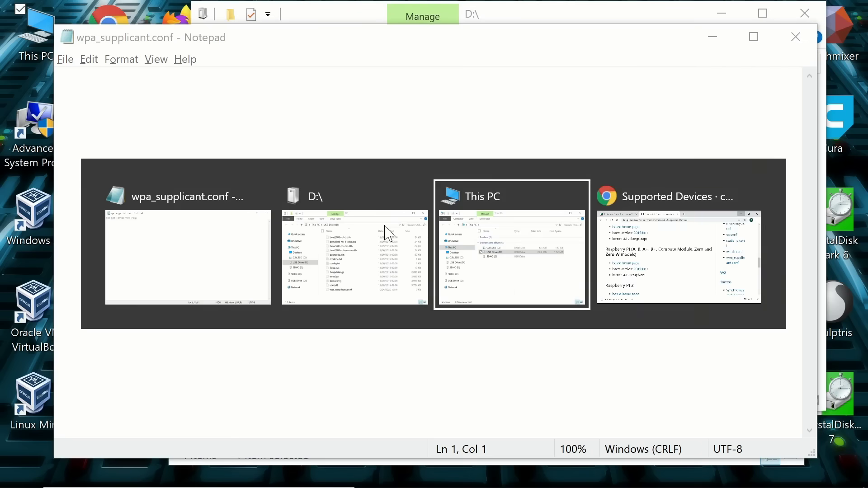
scroll(389, 234, up, 8)
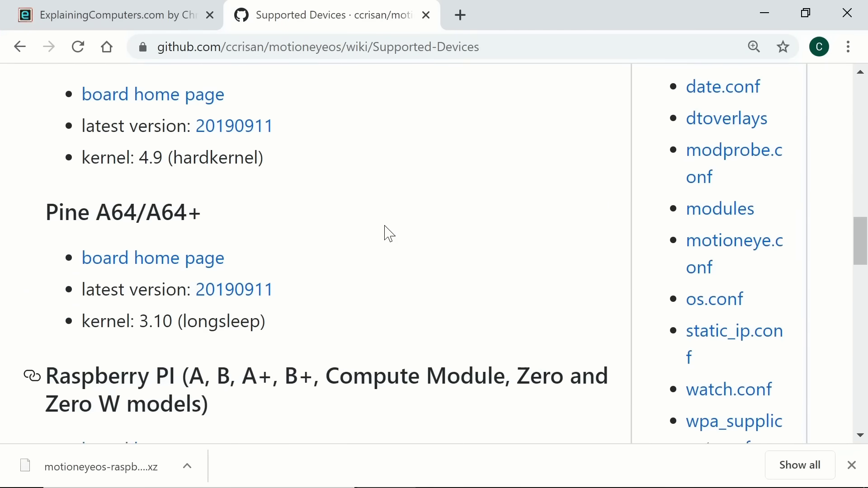
scroll(389, 234, up, 5)
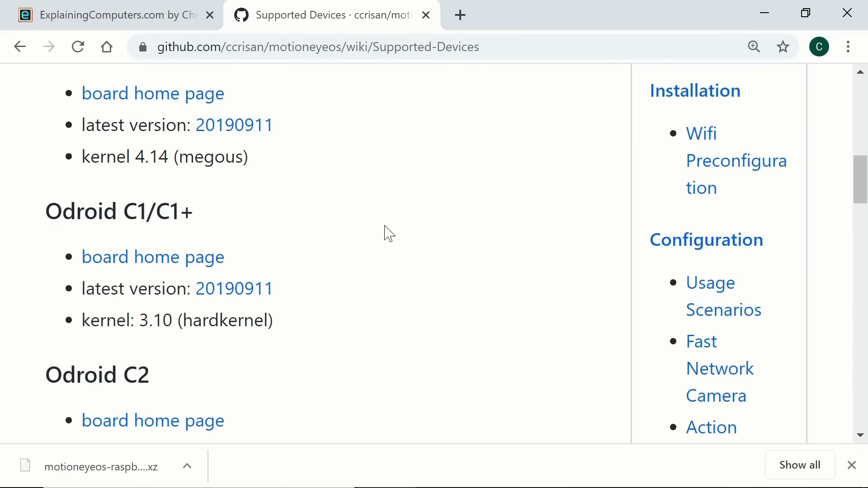
click(739, 198)
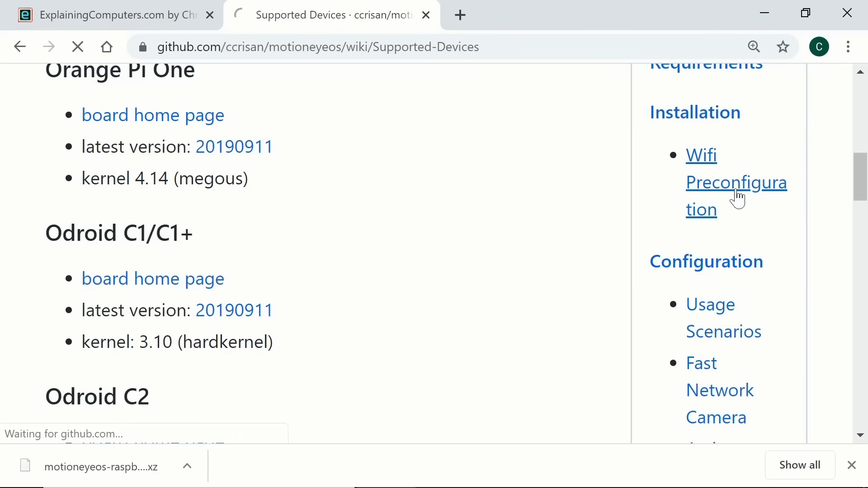
click(852, 465)
Step: Select the entire wpa_supplicant example code block in step 10
scroll(405, 338, down, 10)
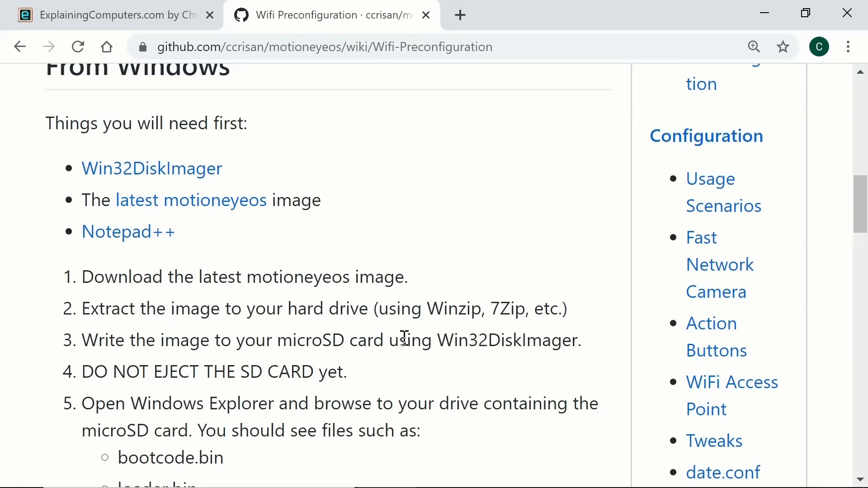
scroll(405, 338, down, 15)
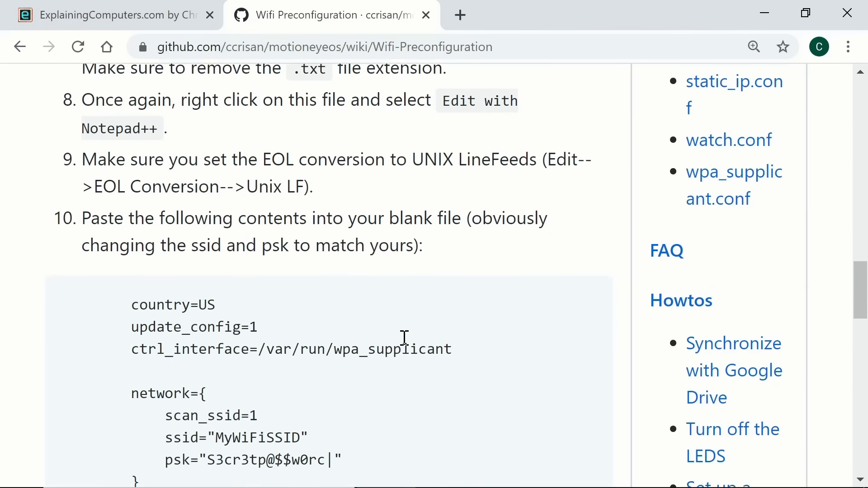
scroll(404, 338, down, 4)
scroll(404, 339, up, 2)
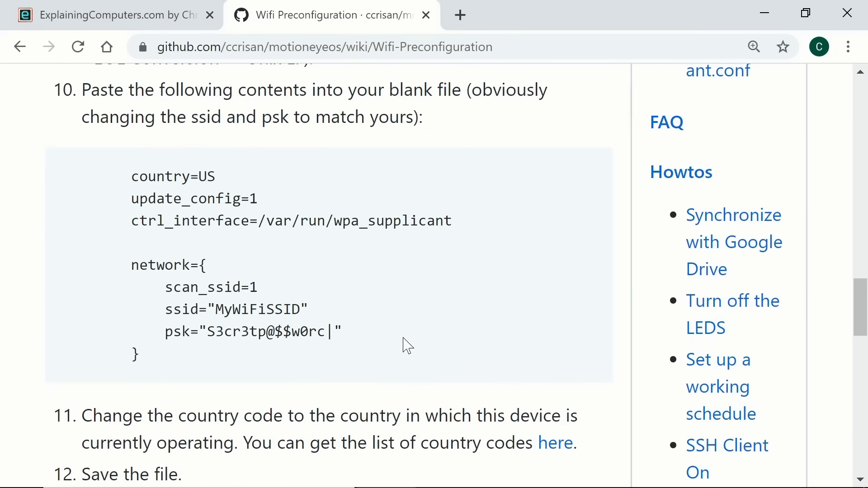
drag(156, 365, 62, 194)
key(ctrl+c)
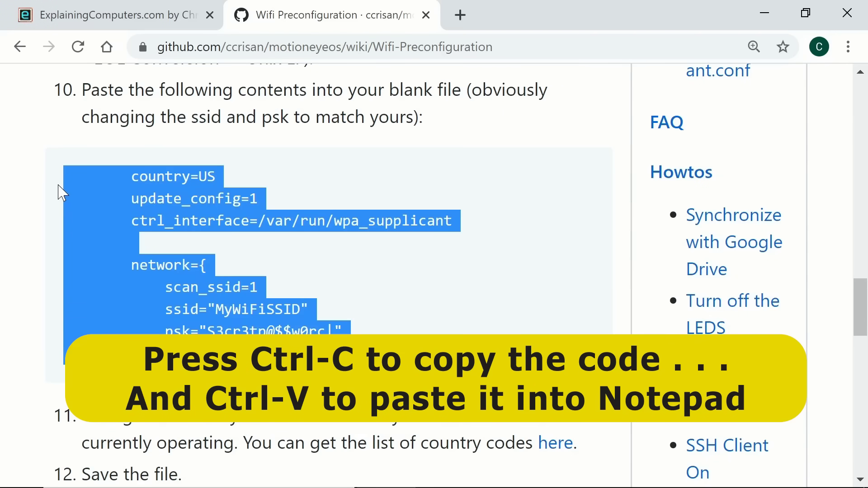
Step: Paste the example configuration into wpa_supplicant.conf and change the country from US to GB
key(alt+Tab)
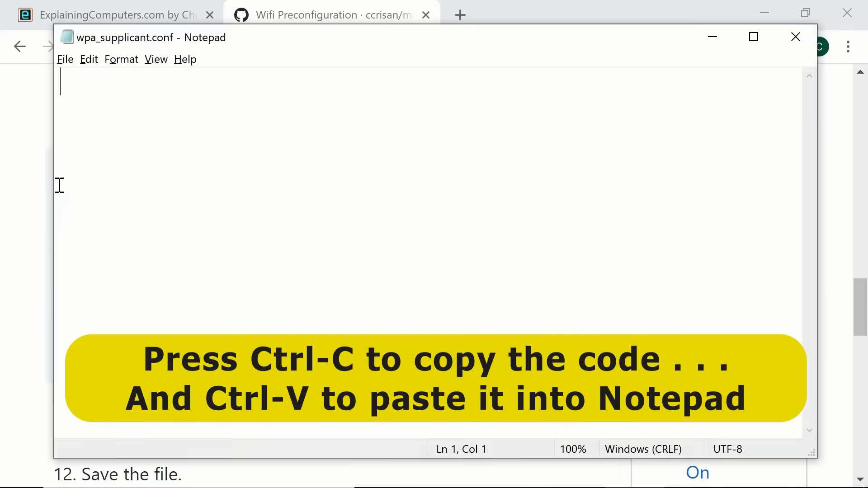
key(ctrl+v)
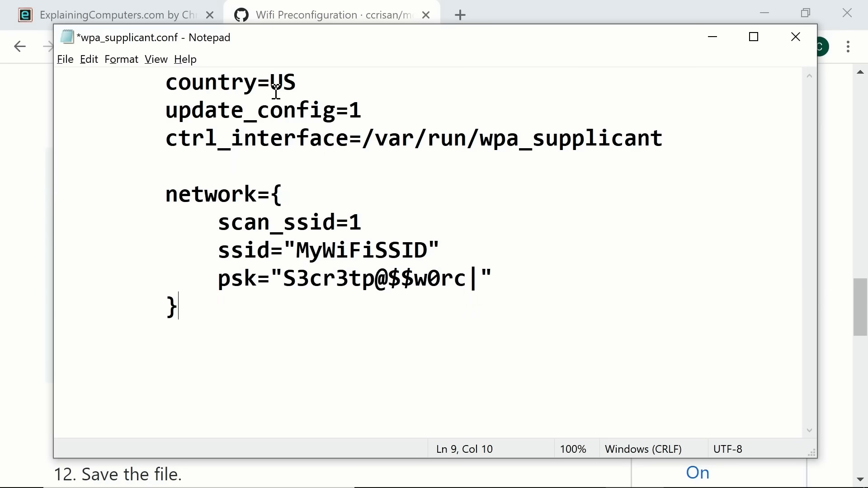
click(300, 85)
key(BackSpace)
key(BackSpace)
text(GB)
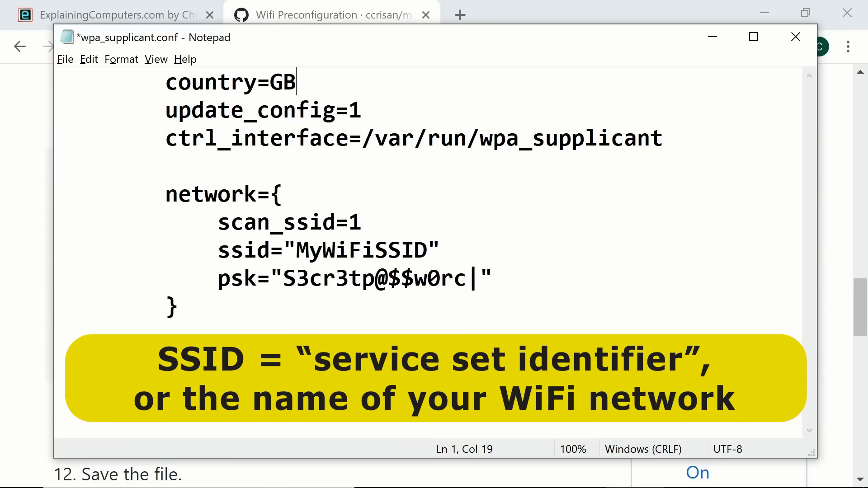
Step: Set the ssid to SkyNet and replace the psk with the network password
drag(434, 249, 296, 249)
text(SkyNet)
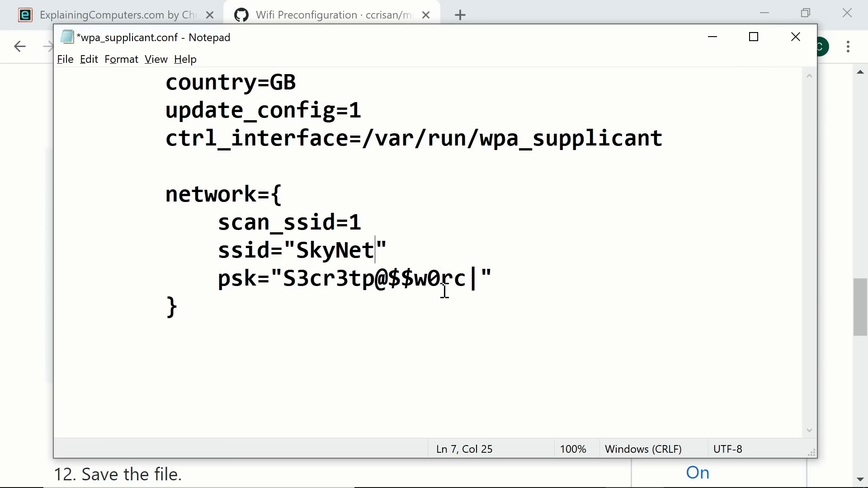
drag(480, 279, 287, 279)
text(12345)
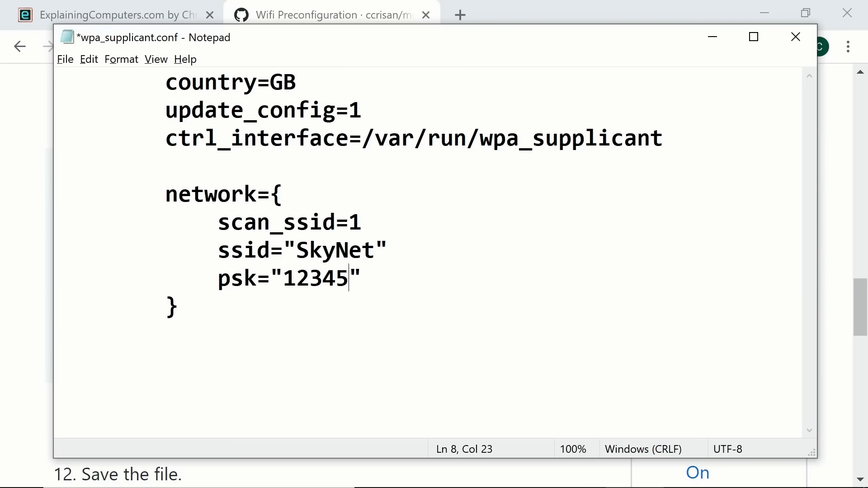
Step: Save the edited wpa_supplicant.conf via File > Save
click(299, 337)
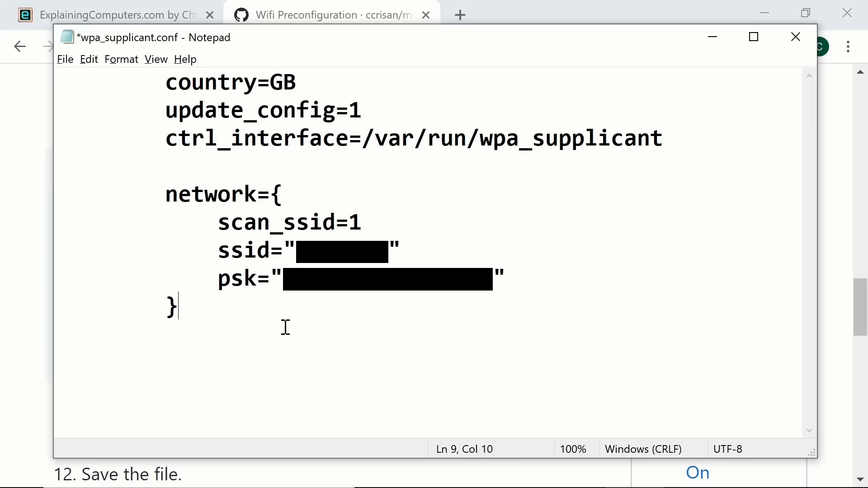
click(66, 61)
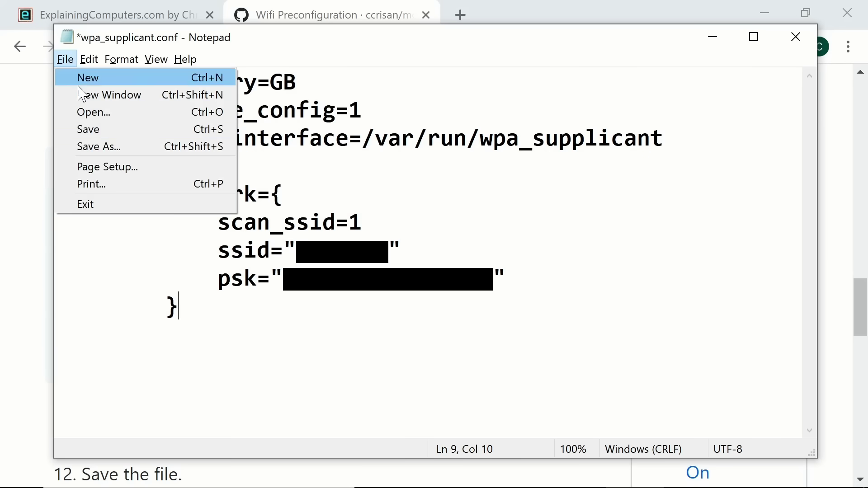
click(96, 130)
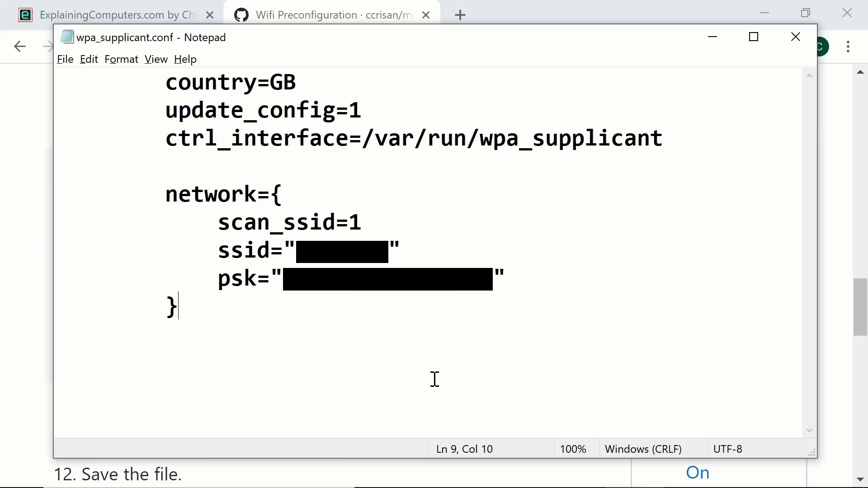
key(alt+Tab)
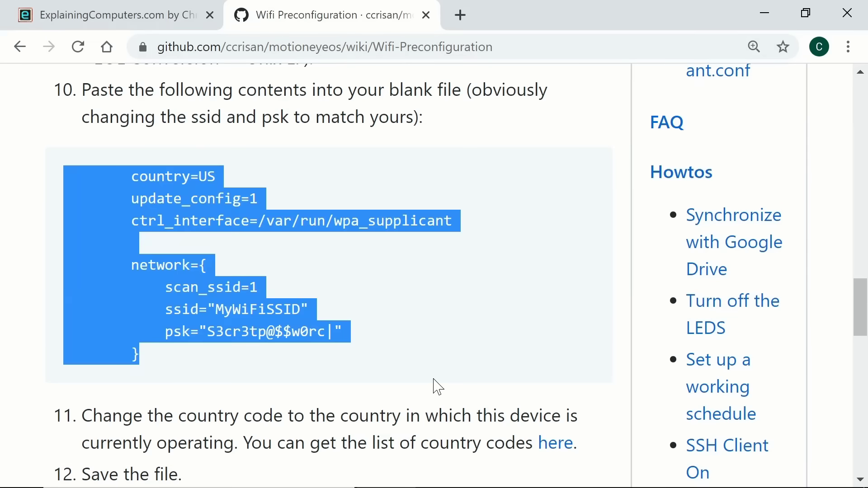
Step: Review the wiki's From Windows section, then return to wpa_supplicant.conf in Notepad
scroll(20, 281, up, 6)
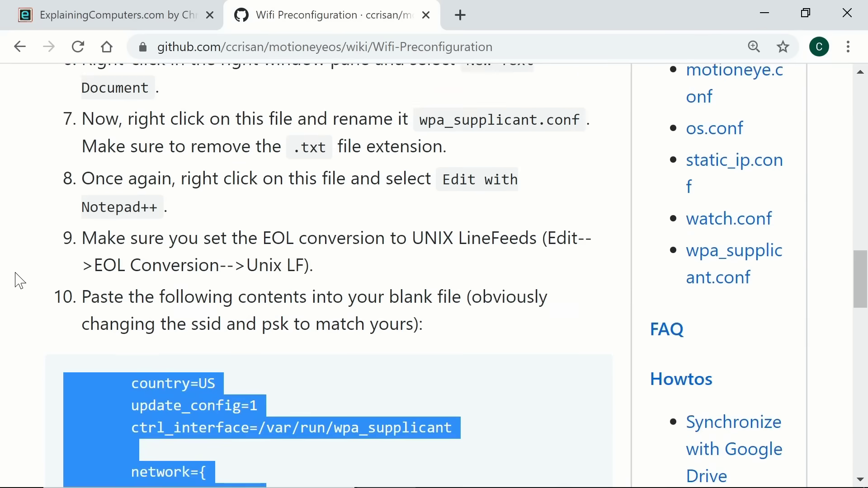
scroll(20, 280, down, 5)
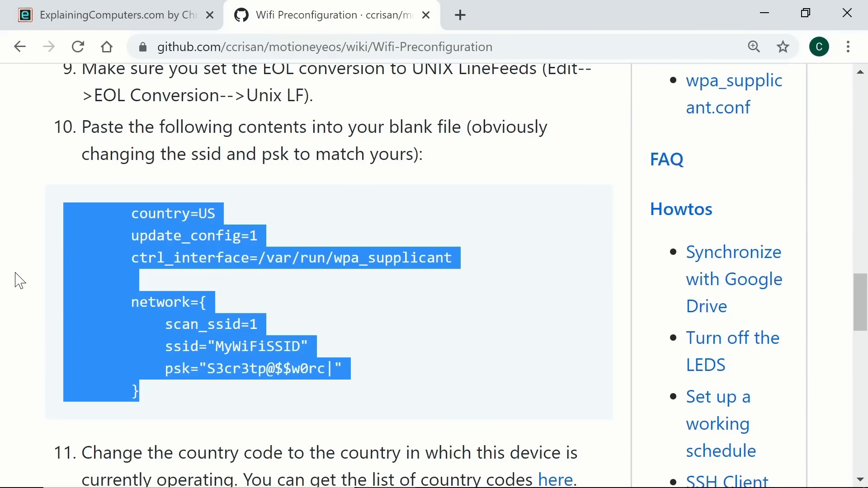
scroll(20, 281, up, 12)
scroll(19, 280, up, 3)
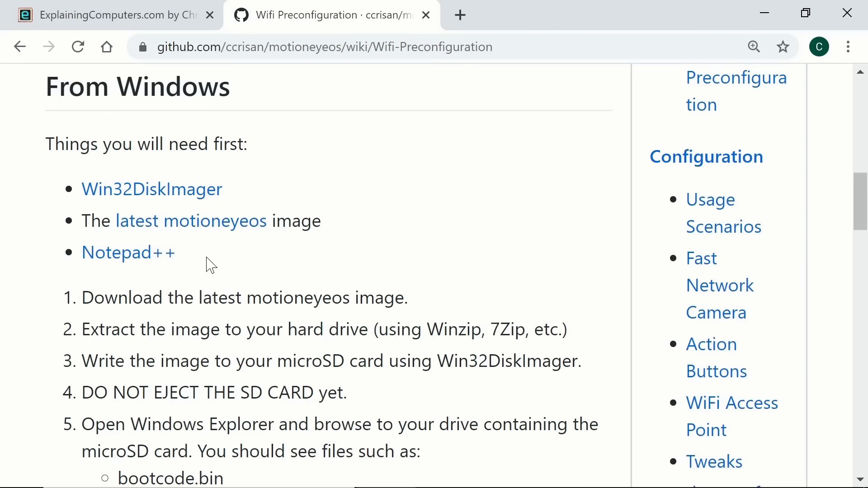
key(alt+Tab)
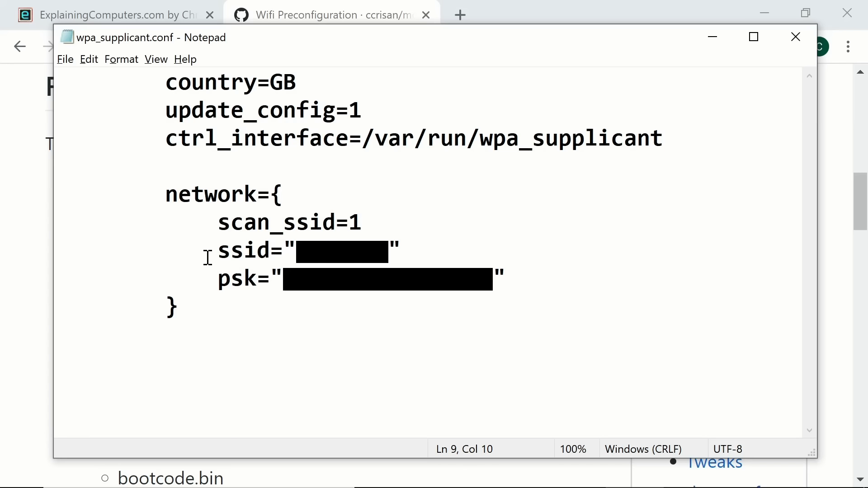